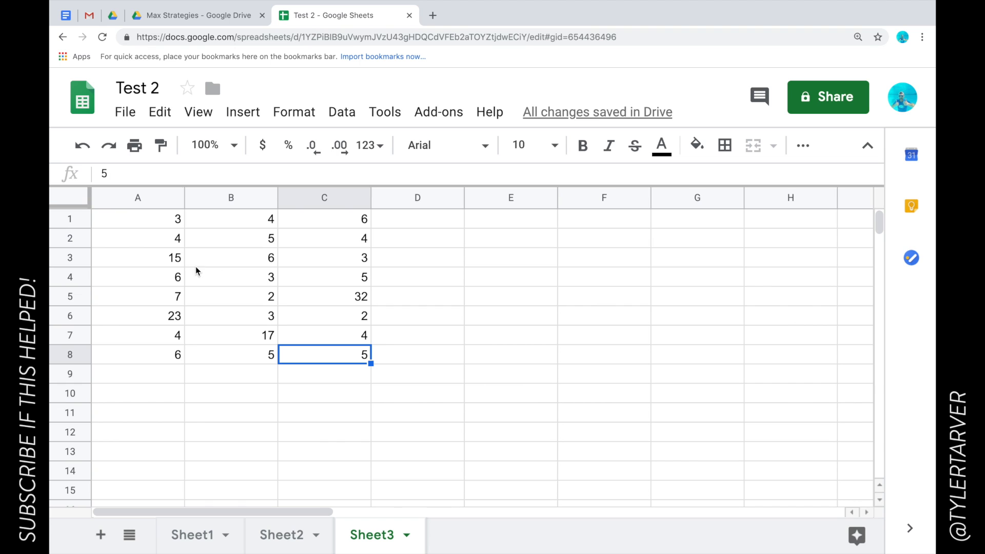
{"action": "left_click", "coordinate": [174, 219]}
{"action": "left_click", "coordinate": [195, 265]}
{"action": "left_click", "coordinate": [180, 303]}
{"action": "left_click", "coordinate": [281, 359]}
{"action": "left_click", "coordinate": [289, 295]}
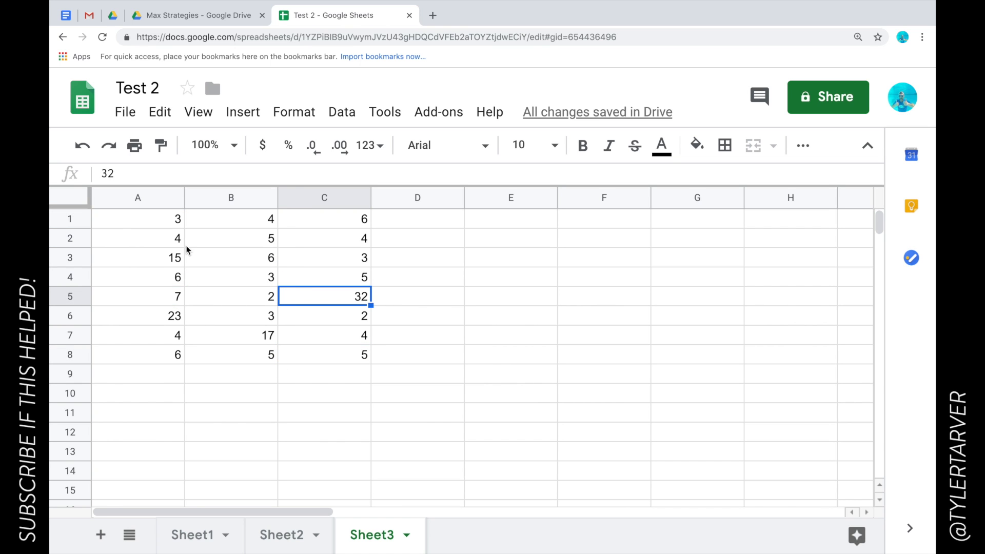
{"action": "left_click", "coordinate": [216, 261]}
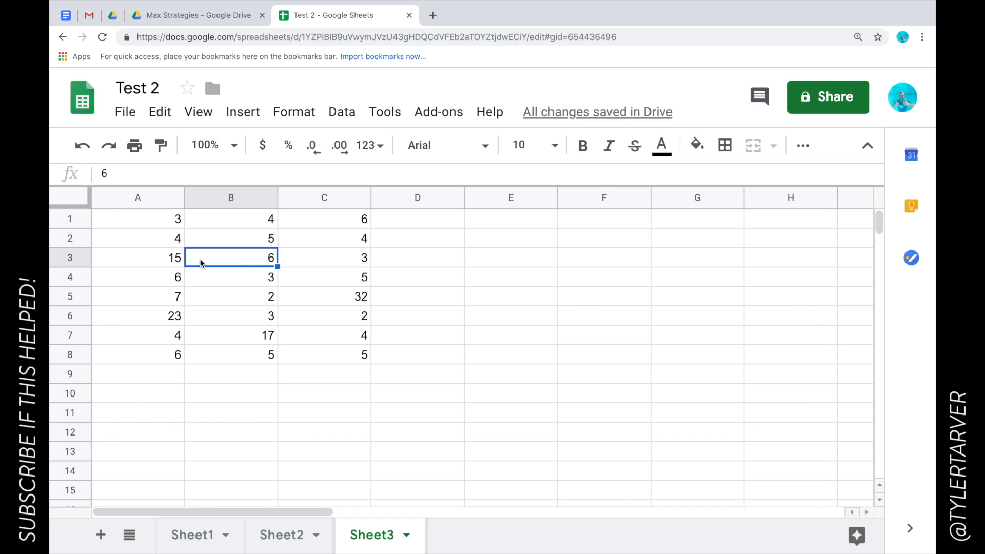
{"action": "left_click", "coordinate": [176, 220]}
{"action": "left_click", "coordinate": [231, 273]}
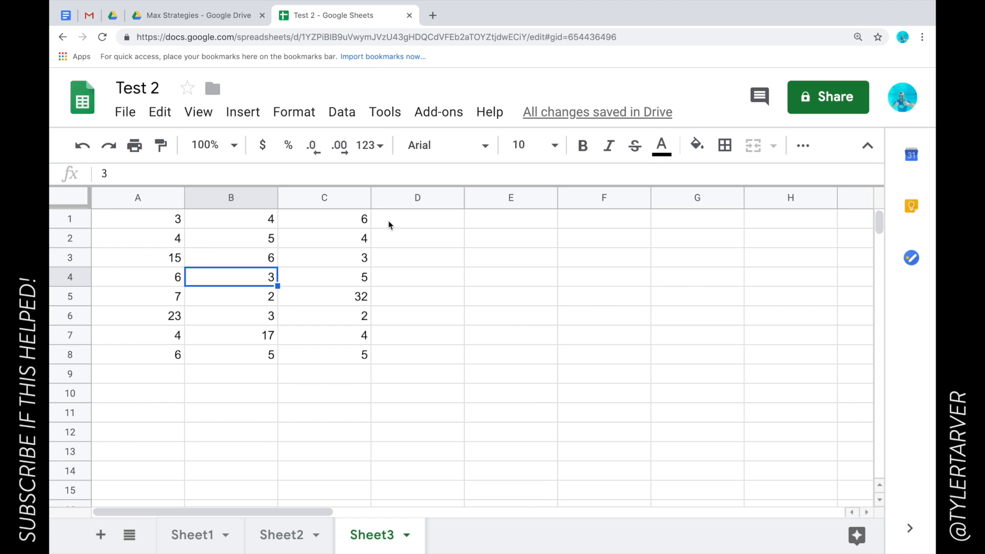
{"action": "left_click", "coordinate": [411, 225]}
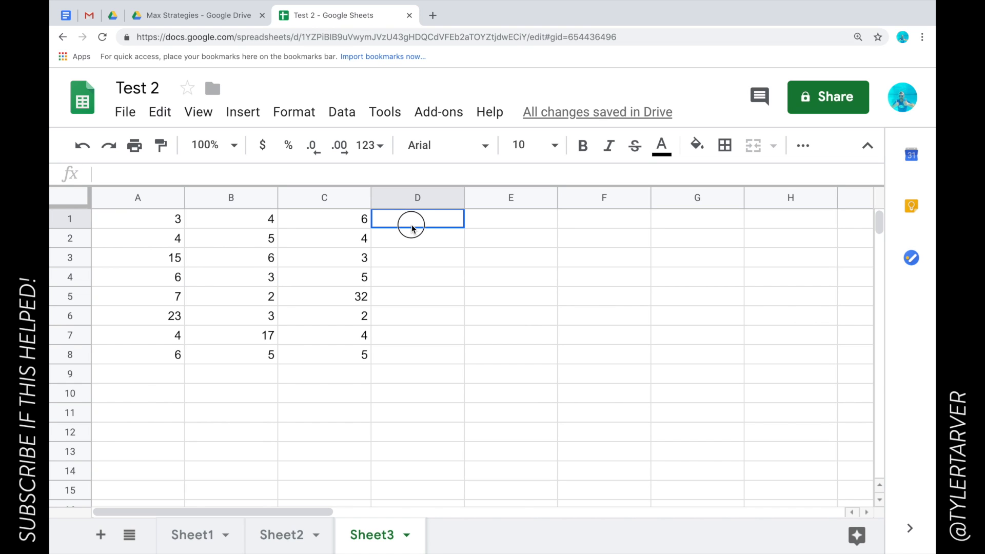
{"action": "left_click", "coordinate": [373, 239]}
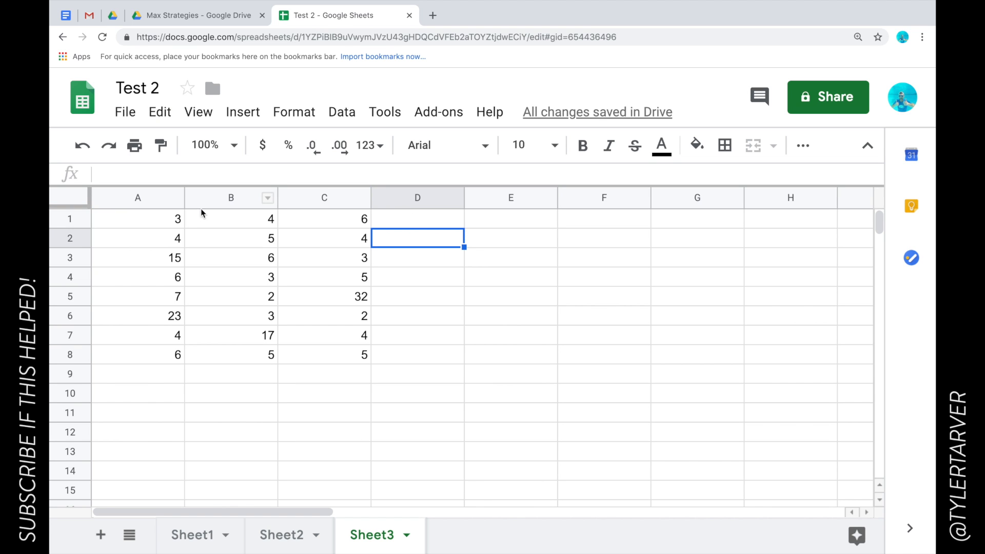
- Total the first row's numbers in D1 with the SUM function over A1:C1
{"action": "left_click", "coordinate": [154, 221]}
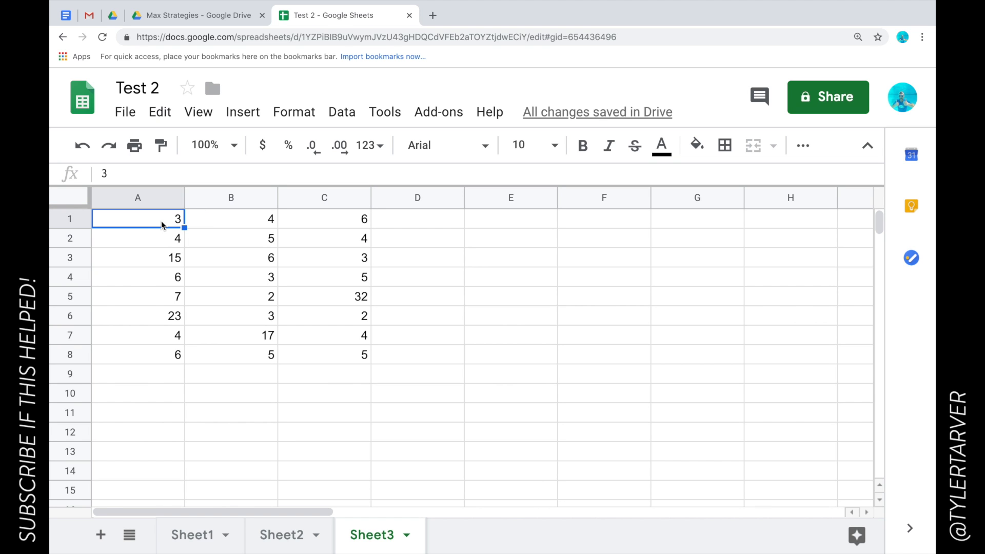
{"action": "left_click_drag", "start_coordinate": [172, 225], "coordinate": [362, 224]}
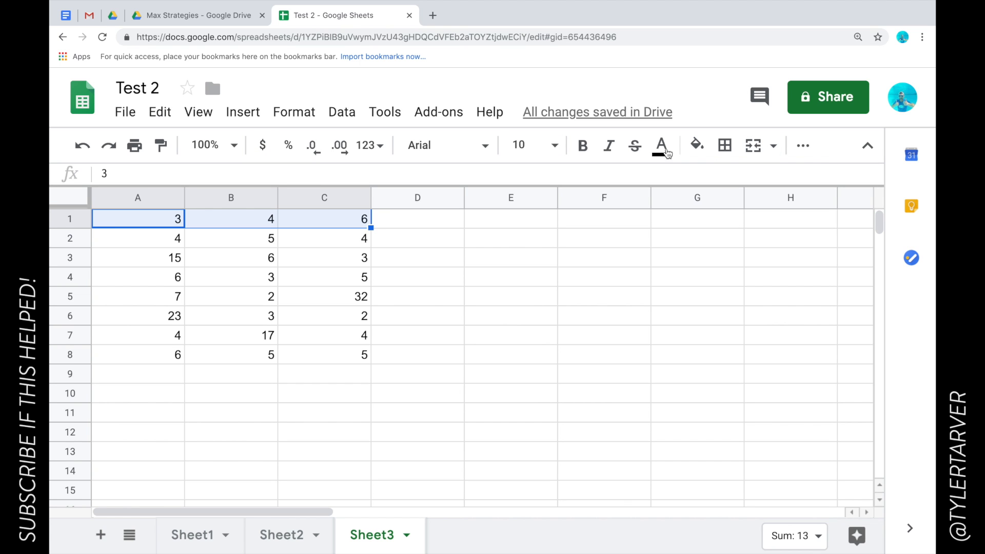
{"action": "left_click", "coordinate": [811, 156]}
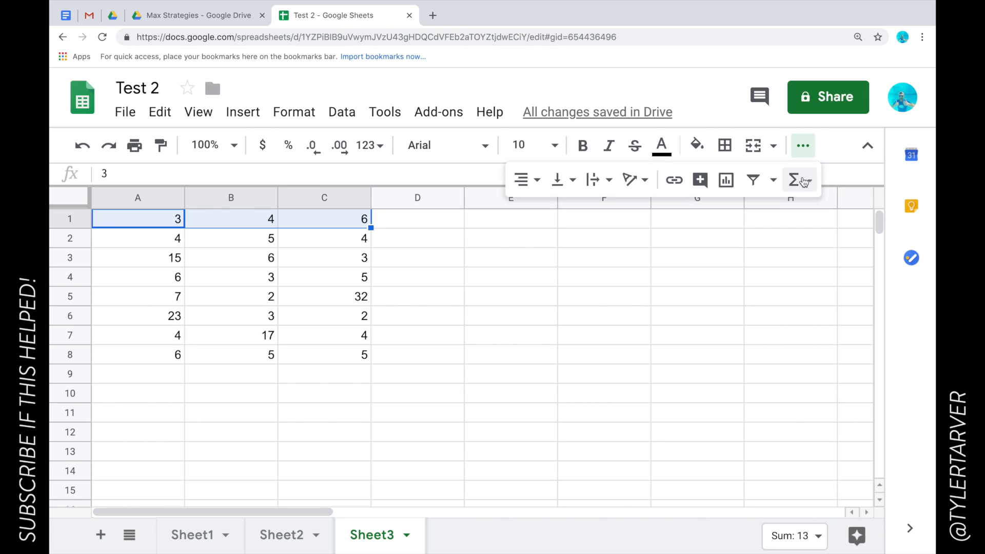
{"action": "left_click", "coordinate": [804, 180]}
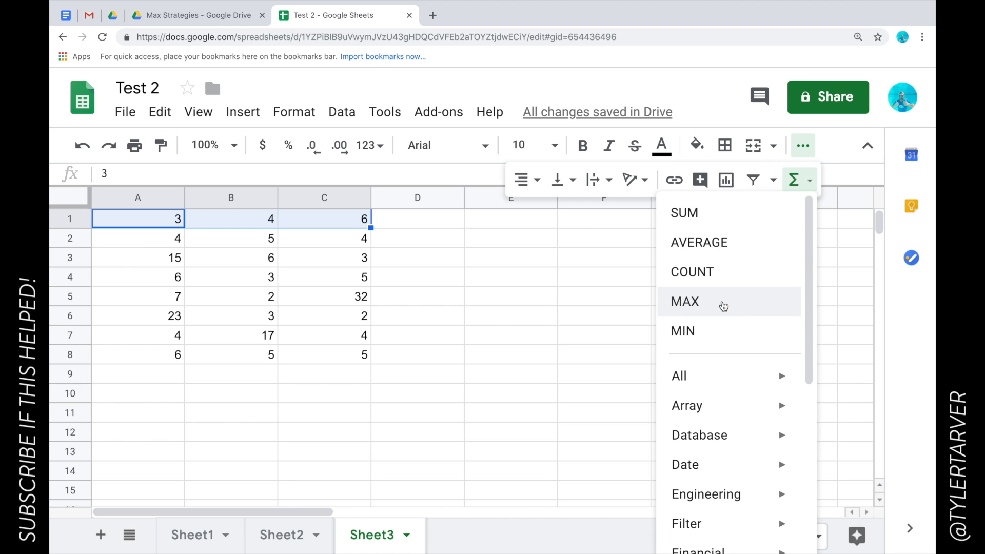
{"action": "left_click", "coordinate": [756, 219]}
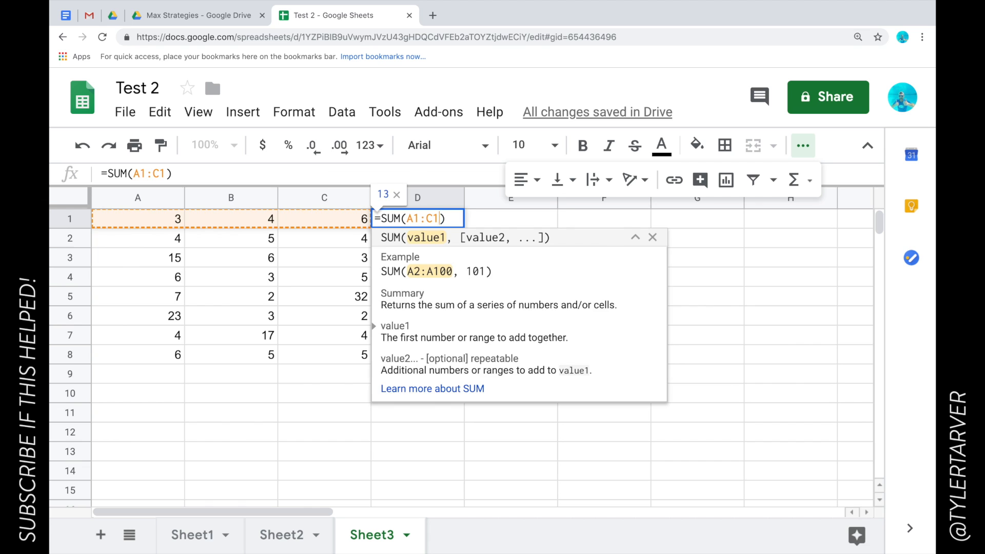
{"action": "key", "text": "Return"}
- Fill the first row's total in D1 with light green
{"action": "left_click", "coordinate": [456, 224]}
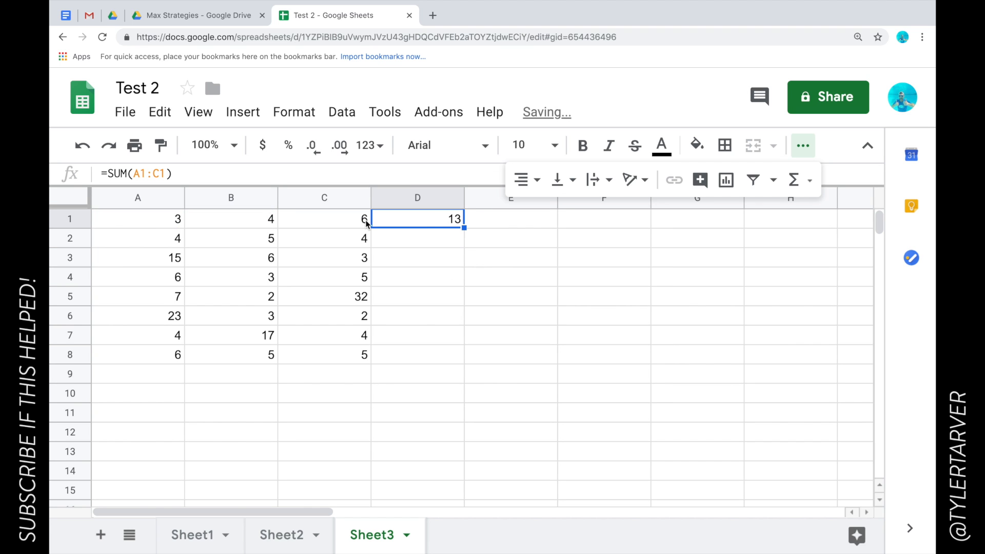
{"action": "left_click", "coordinate": [697, 145]}
{"action": "left_click", "coordinate": [778, 257]}
{"action": "left_click", "coordinate": [451, 255]}
{"action": "left_click", "coordinate": [435, 221]}
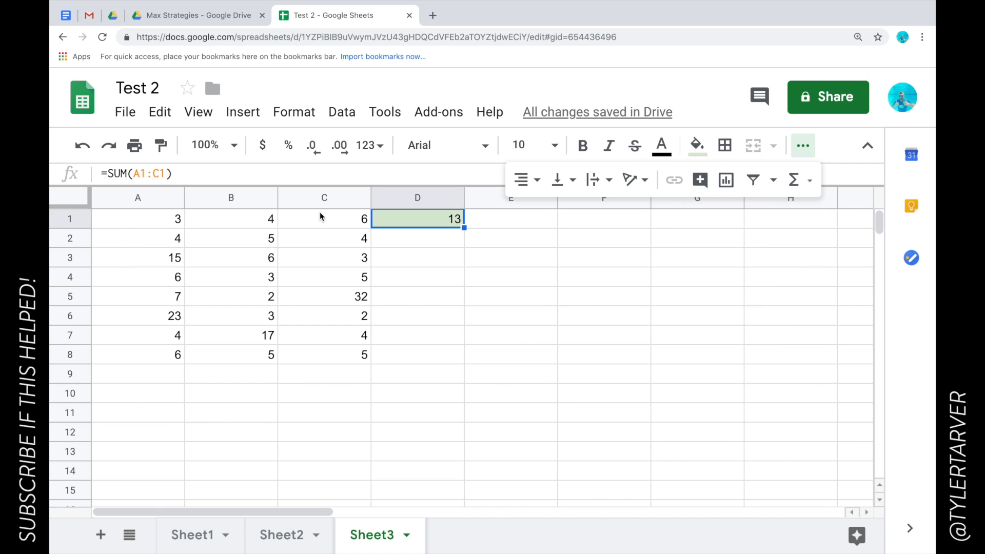
- Insert a SUM function in D2 that totals the range A2:C2
{"action": "left_click", "coordinate": [432, 244]}
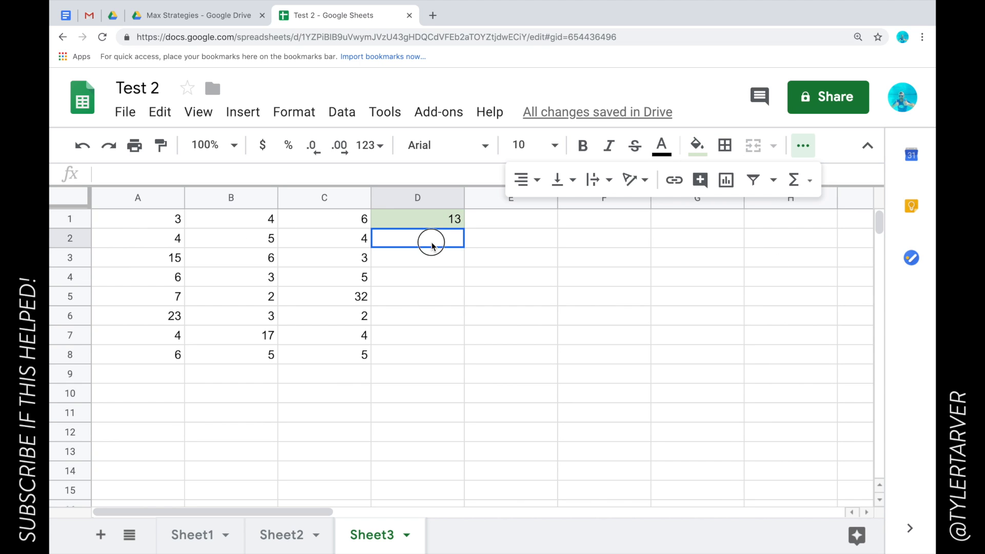
{"action": "left_click", "coordinate": [432, 263]}
{"action": "left_click", "coordinate": [433, 239]}
{"action": "left_click", "coordinate": [800, 185]}
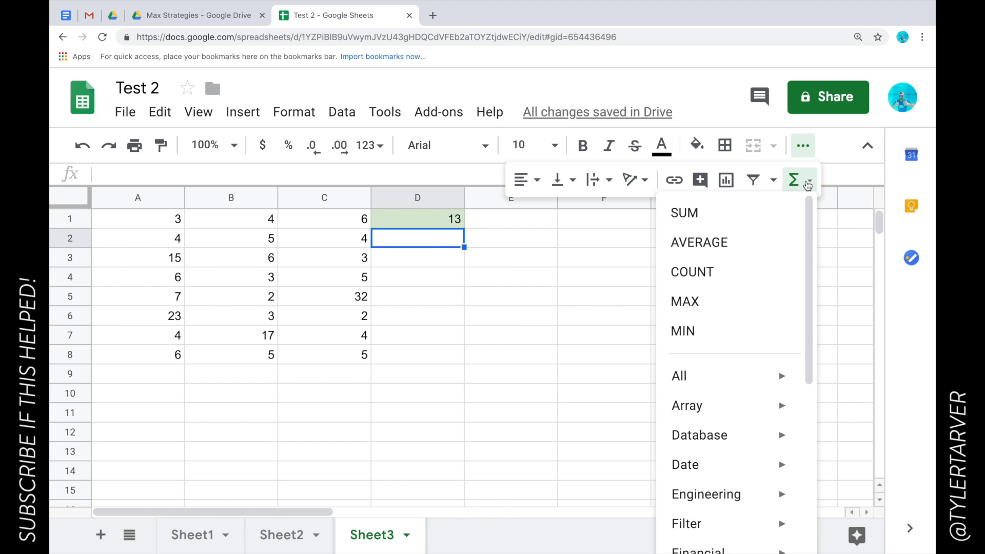
{"action": "left_click", "coordinate": [752, 213]}
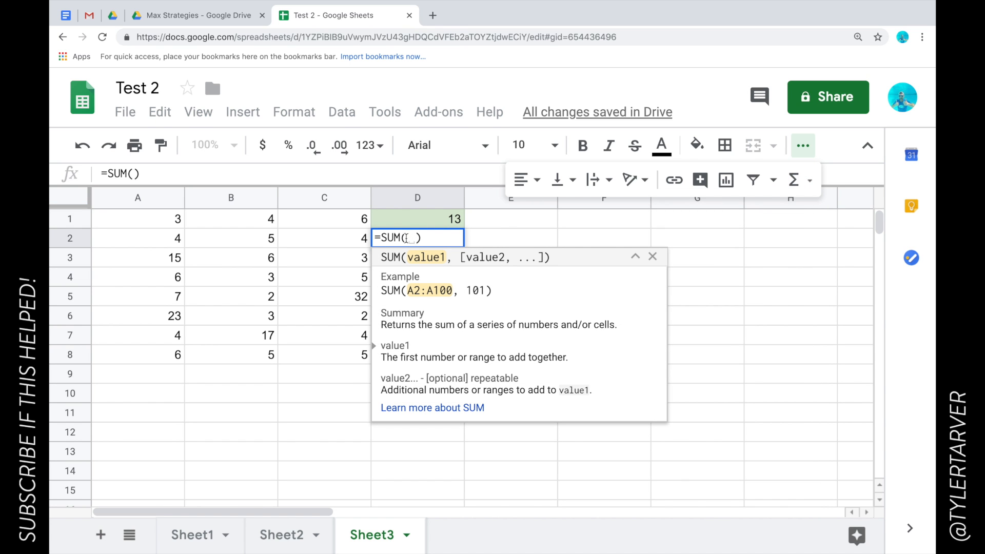
{"action": "left_click_drag", "start_coordinate": [170, 238], "coordinate": [228, 239]}
{"action": "left_click_drag", "start_coordinate": [286, 250], "coordinate": [291, 252]}
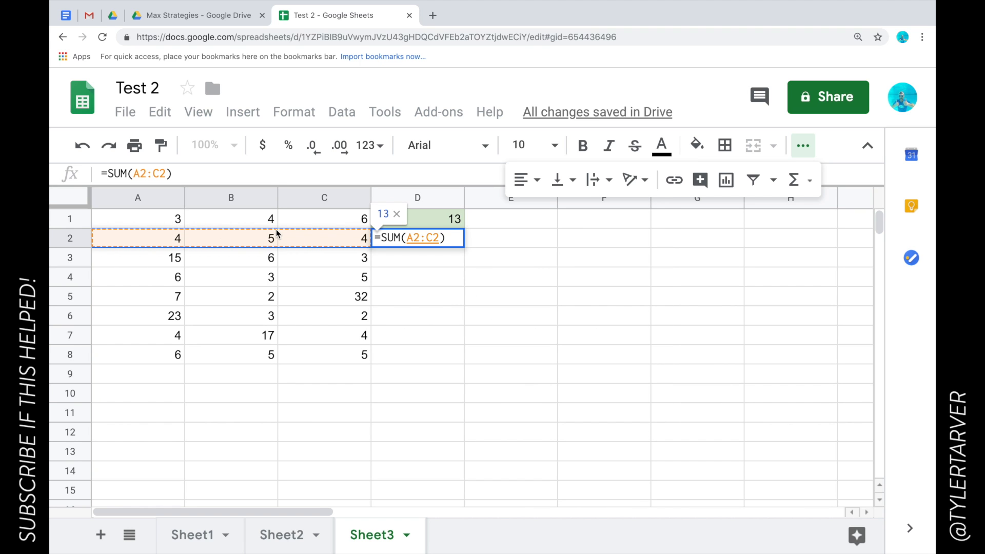
{"action": "key", "text": "Return"}
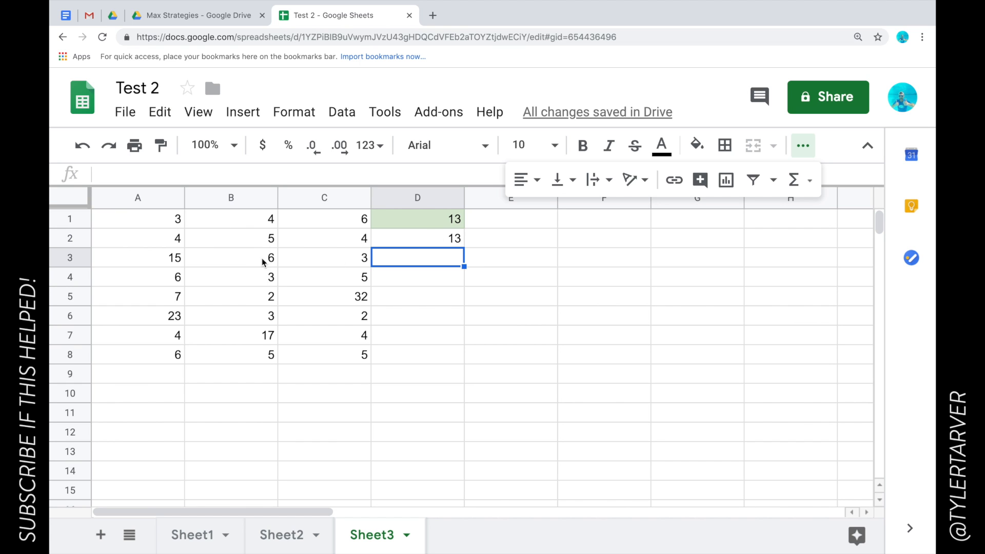
- Copy the SUM formula from D2 down through D8 to total the remaining rows
{"action": "left_click", "coordinate": [445, 237]}
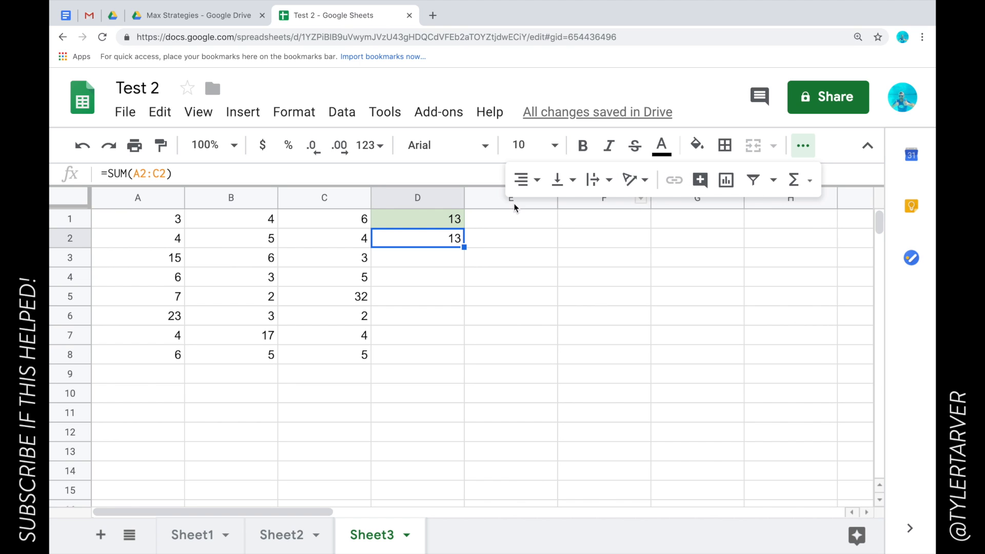
{"action": "left_click_drag", "start_coordinate": [176, 261], "coordinate": [362, 266]}
{"action": "left_click_drag", "start_coordinate": [139, 274], "coordinate": [321, 288]}
{"action": "left_click", "coordinate": [438, 238]}
{"action": "left_click", "coordinate": [444, 260]}
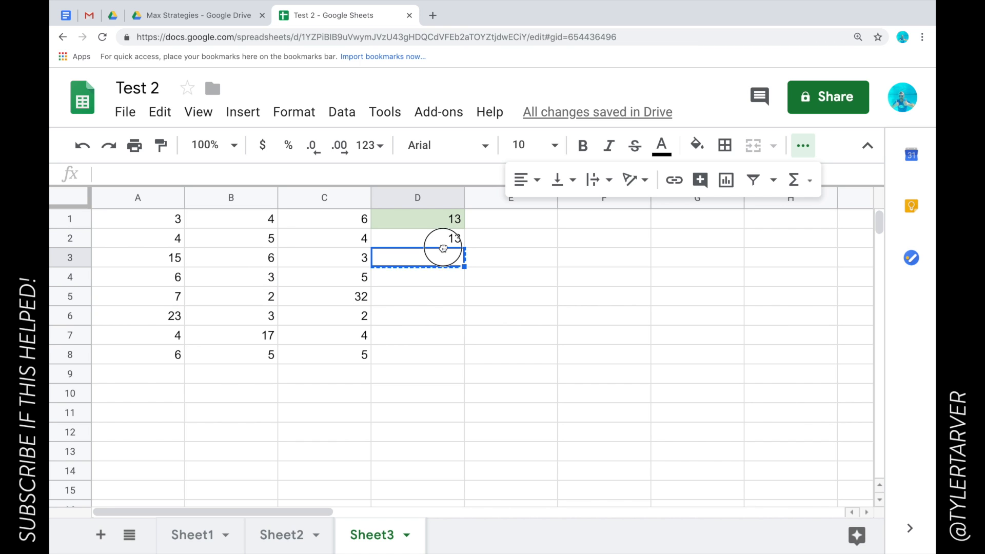
{"action": "left_click", "coordinate": [443, 241]}
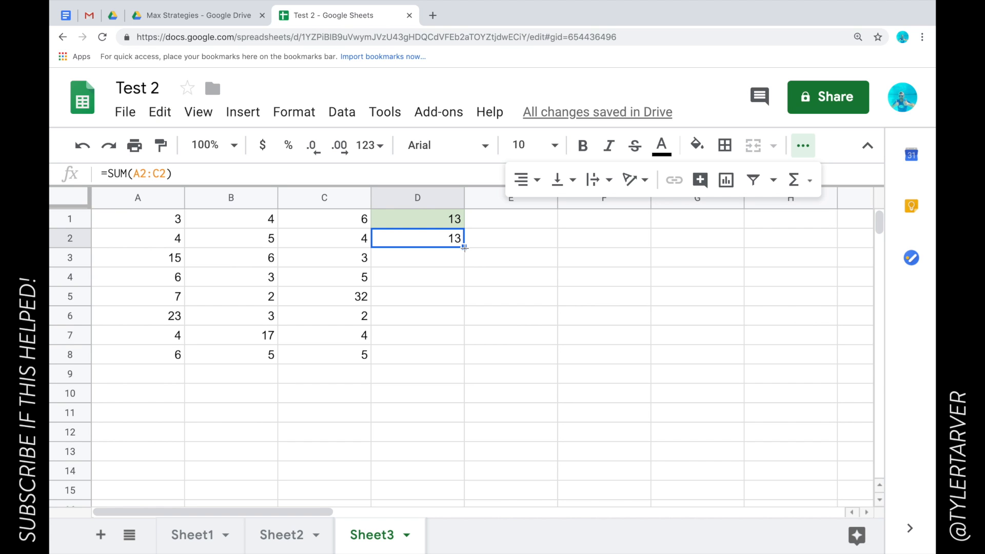
{"action": "left_click_drag", "start_coordinate": [464, 248], "coordinate": [450, 350]}
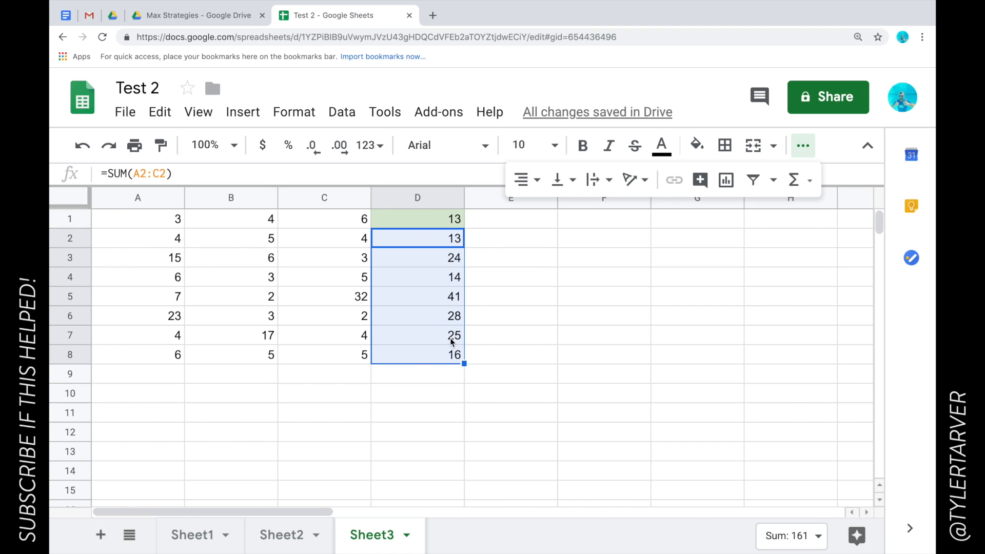
- Fill all the row totals in D1:D8 with the same light green as D1
{"action": "left_click", "coordinate": [452, 277]}
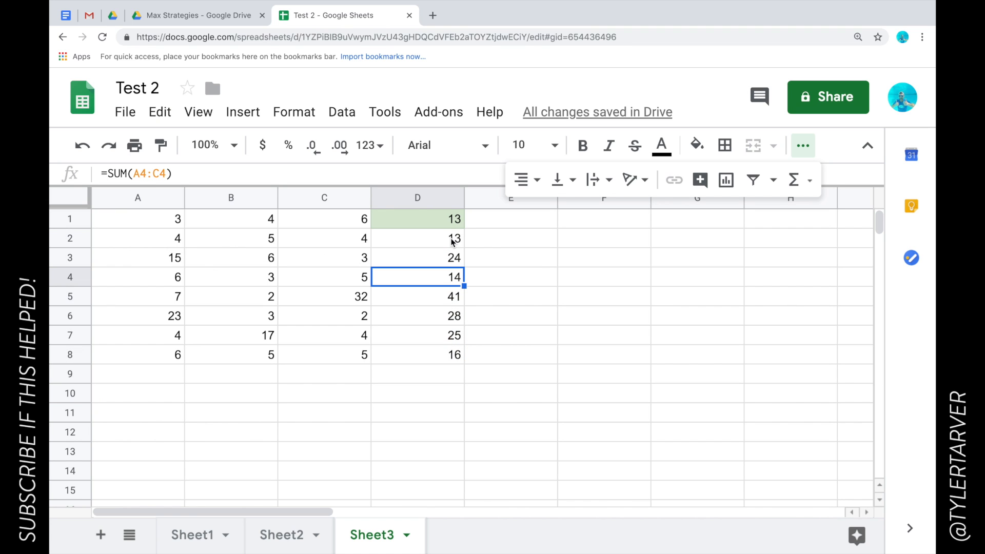
{"action": "left_click_drag", "start_coordinate": [443, 225], "coordinate": [442, 357]}
{"action": "left_click", "coordinate": [696, 145]}
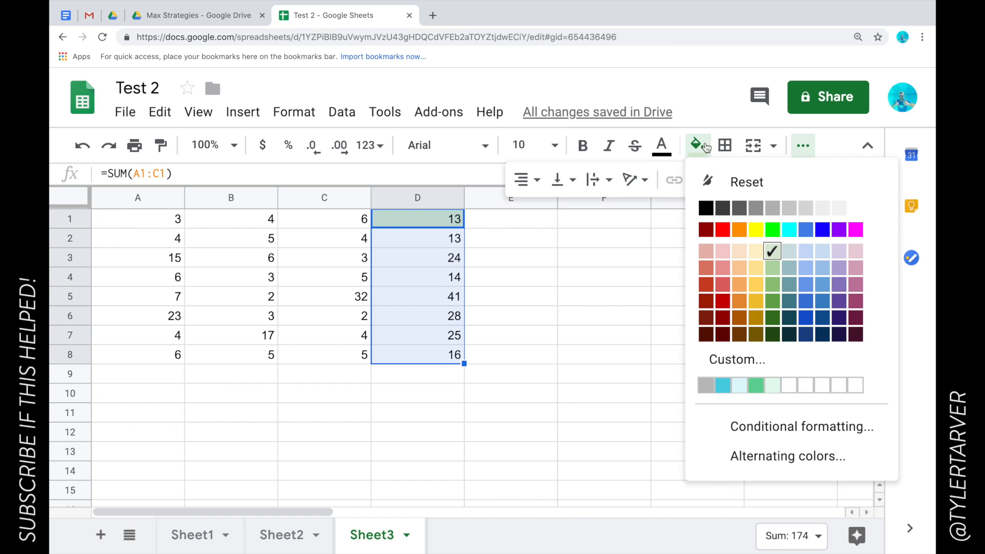
{"action": "left_click", "coordinate": [770, 251]}
{"action": "left_click", "coordinate": [318, 397]}
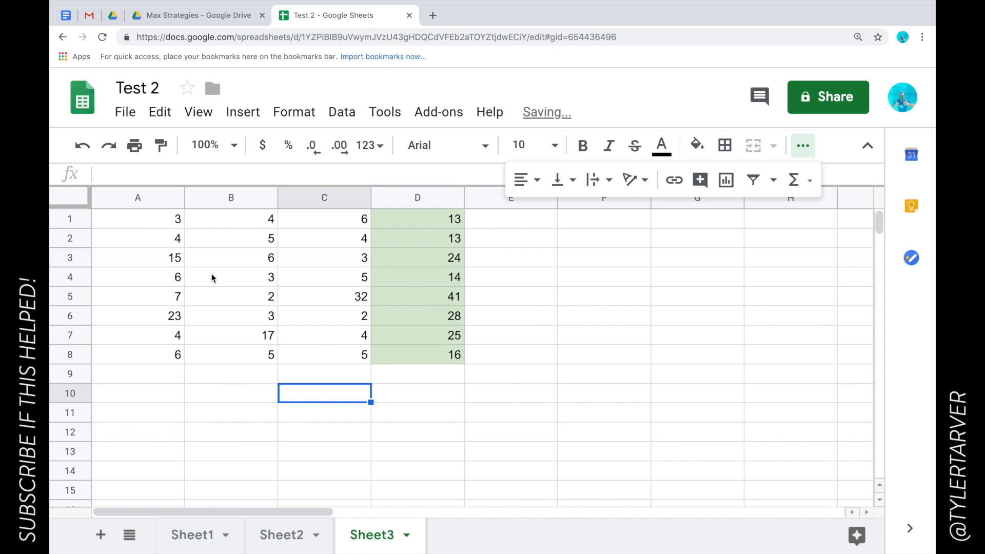
- Average the column A numbers in A9 with the AVERAGE function over A1:A8
{"action": "left_click_drag", "start_coordinate": [158, 221], "coordinate": [157, 353]}
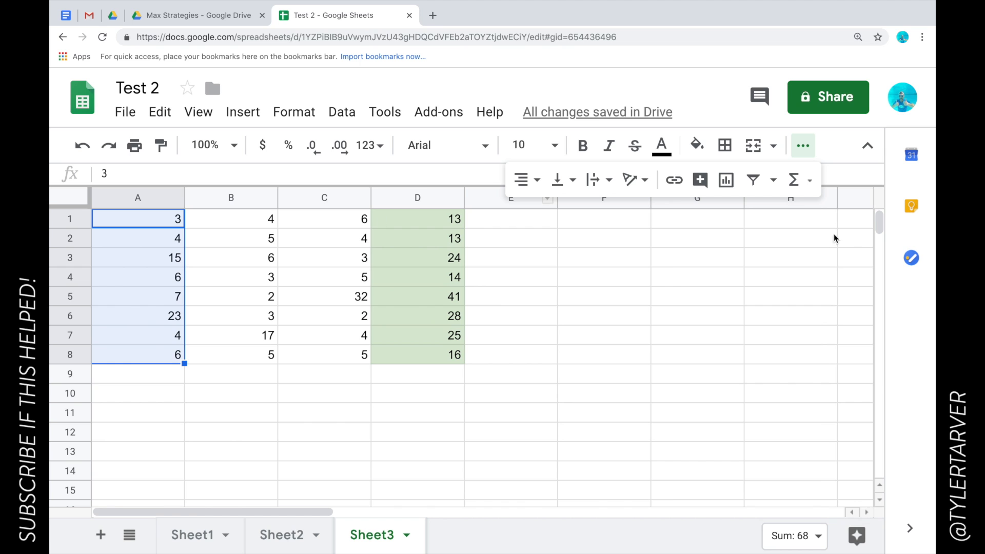
{"action": "left_click", "coordinate": [807, 182]}
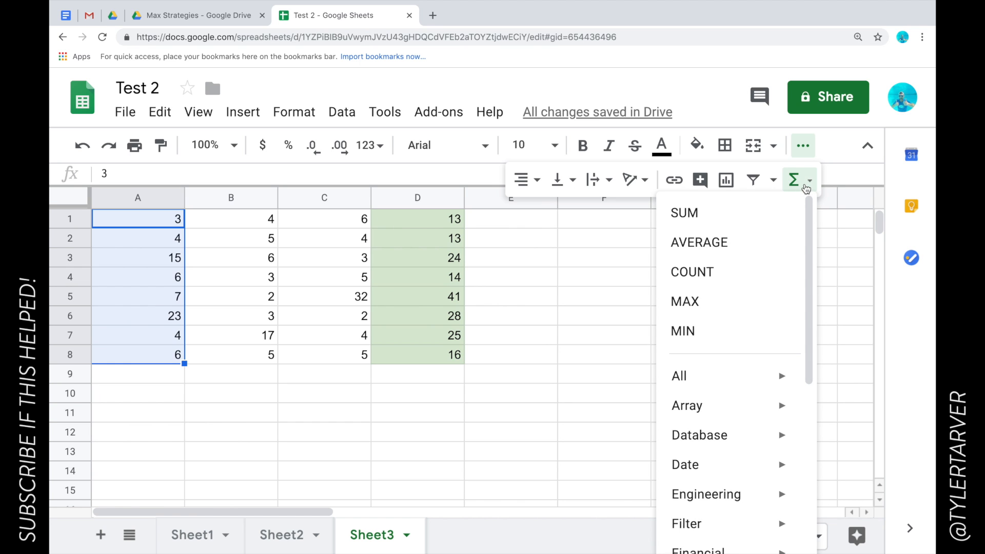
{"action": "left_click", "coordinate": [720, 246]}
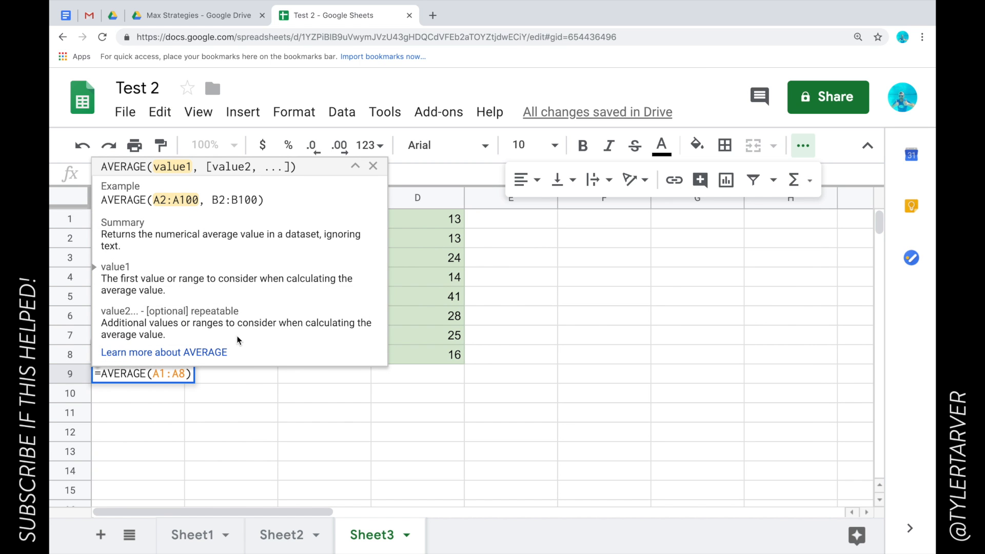
{"action": "key", "text": "Return"}
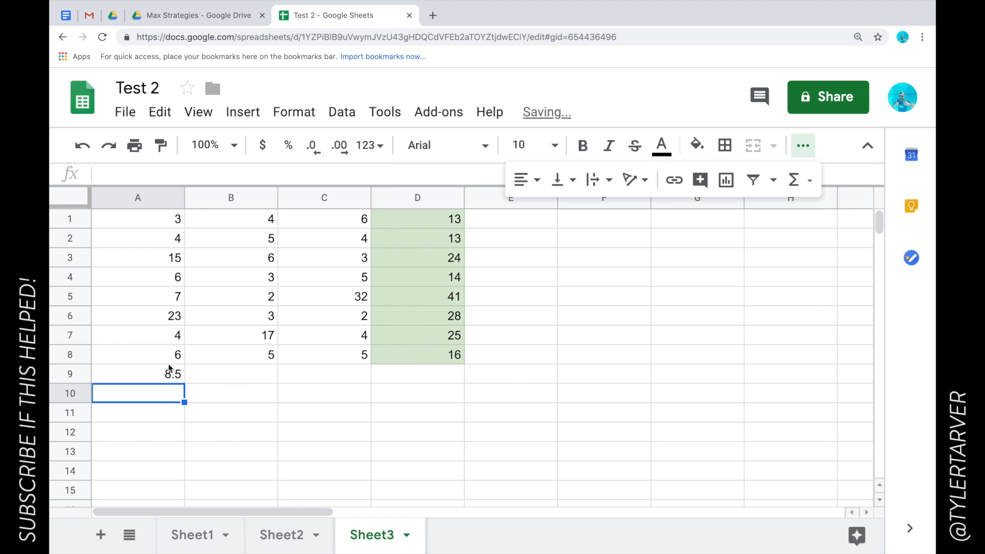
- Fill the column A average in A9 with light orange
{"action": "left_click", "coordinate": [151, 375]}
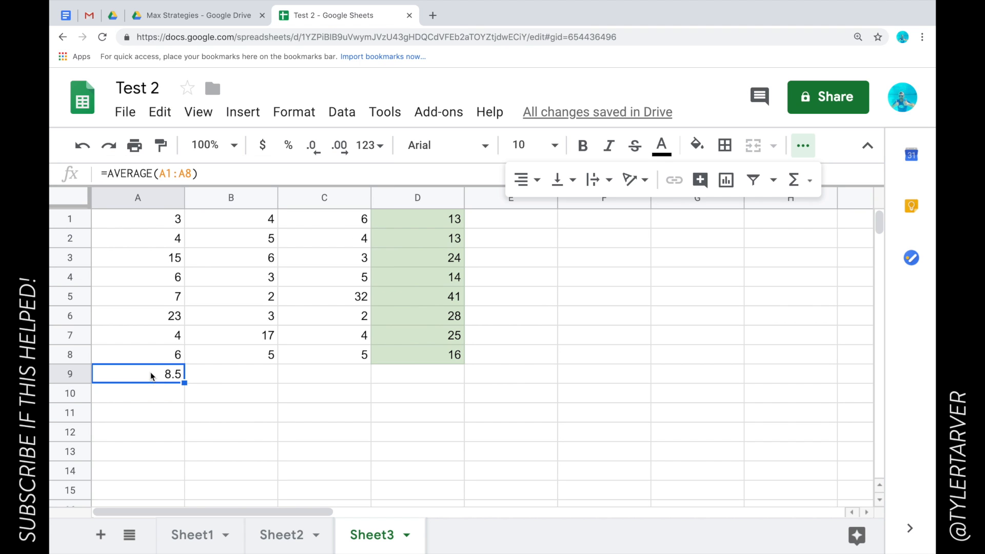
{"action": "left_click", "coordinate": [706, 148]}
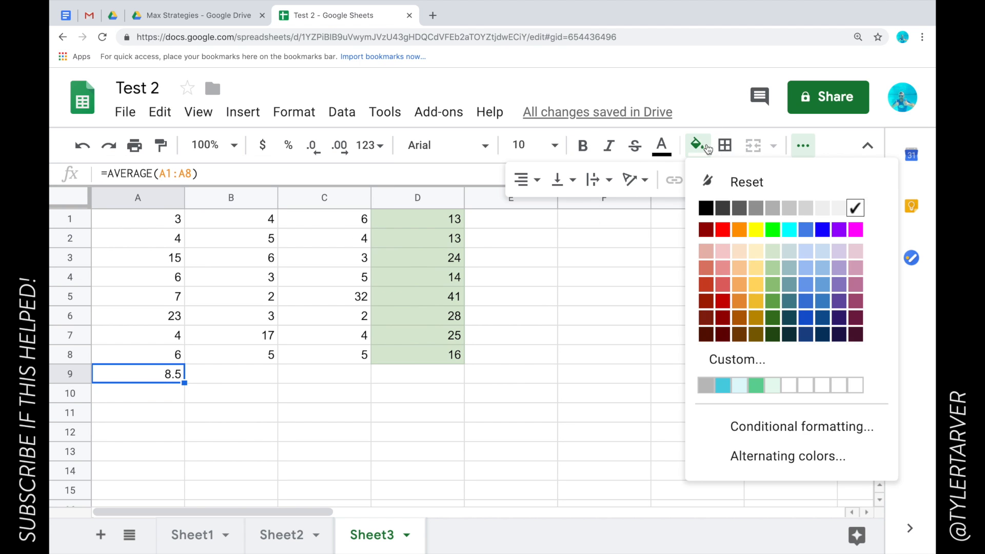
{"action": "left_click", "coordinate": [740, 258]}
{"action": "left_click", "coordinate": [137, 362]}
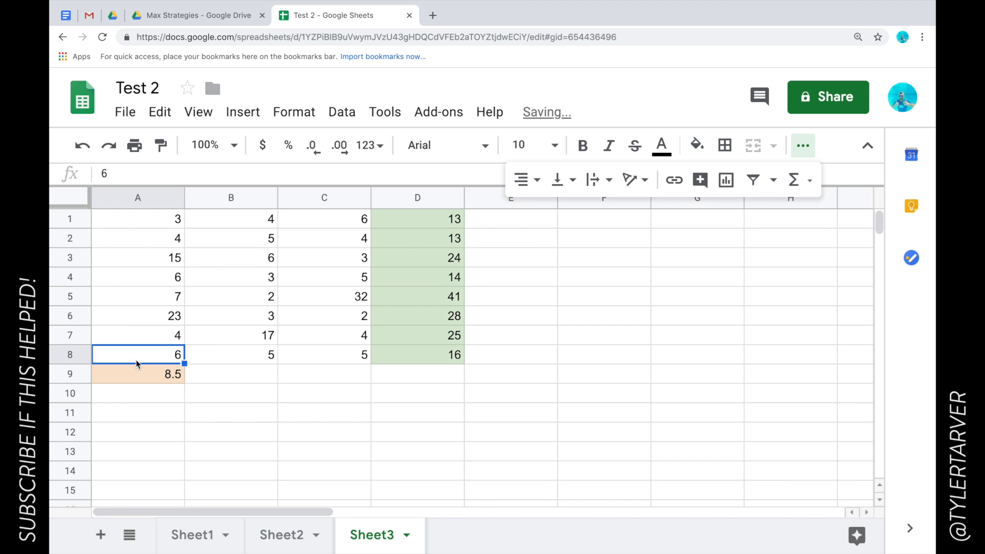
- Copy the AVERAGE formula and its fill from A9 across to B9 and C9
{"action": "left_click", "coordinate": [175, 380]}
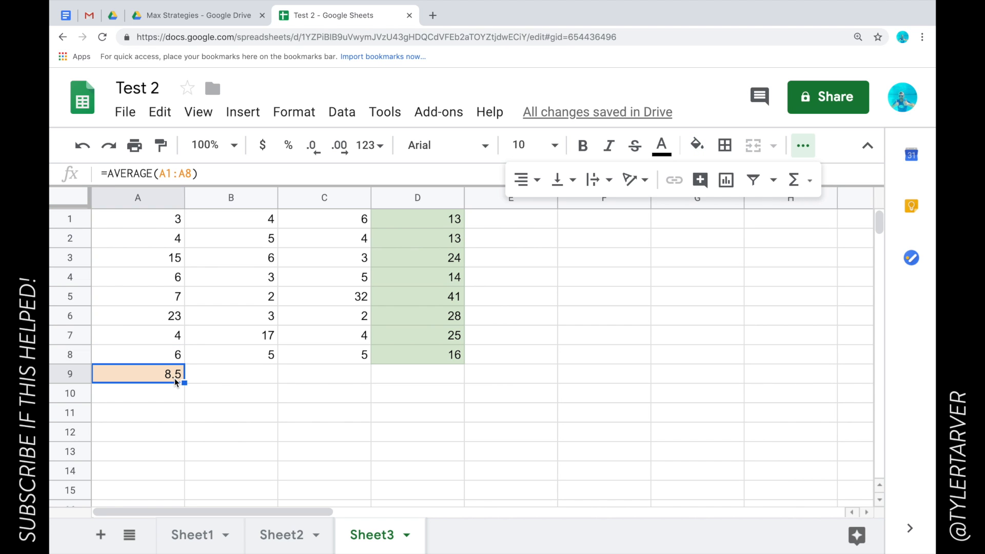
{"action": "left_click_drag", "start_coordinate": [263, 220], "coordinate": [258, 362]}
{"action": "left_click_drag", "start_coordinate": [334, 222], "coordinate": [334, 363]}
{"action": "left_click", "coordinate": [178, 380]}
{"action": "left_click_drag", "start_coordinate": [184, 383], "coordinate": [294, 389]}
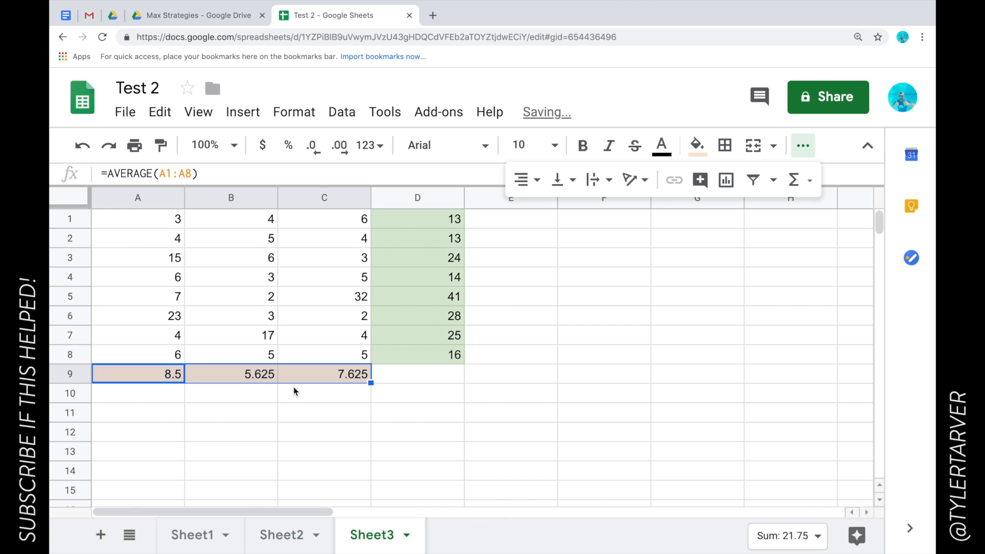
{"action": "left_click", "coordinate": [313, 407]}
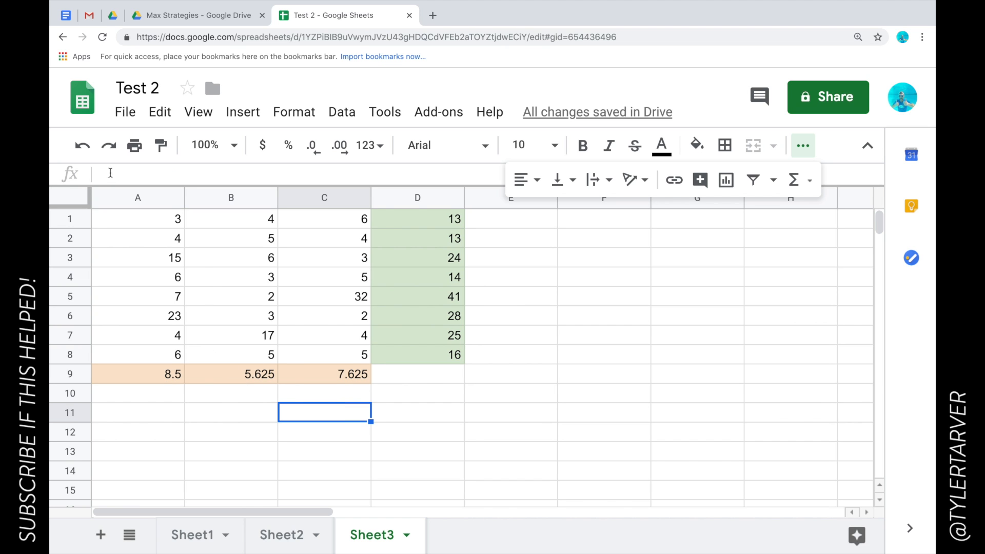
{"action": "left_click", "coordinate": [802, 145]}
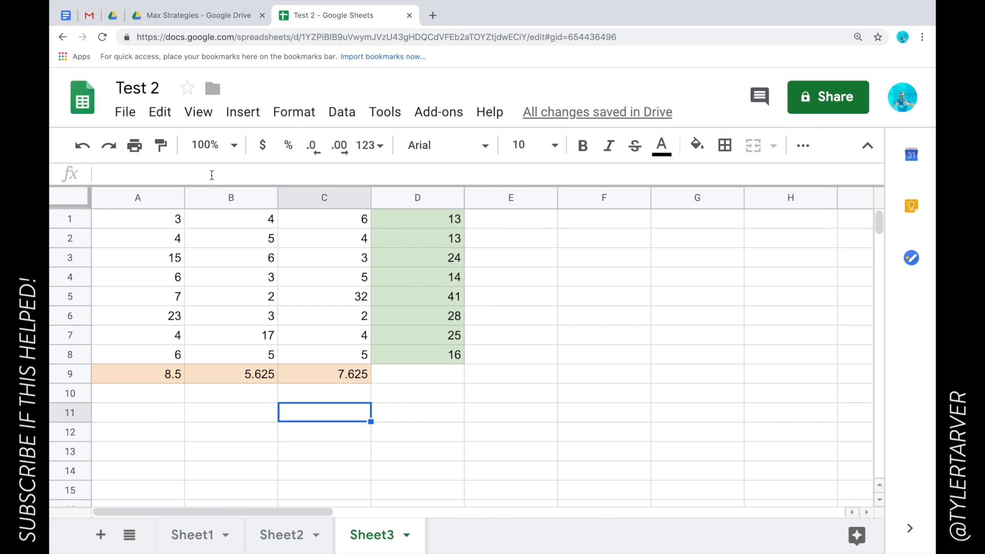
{"action": "left_click", "coordinate": [354, 378]}
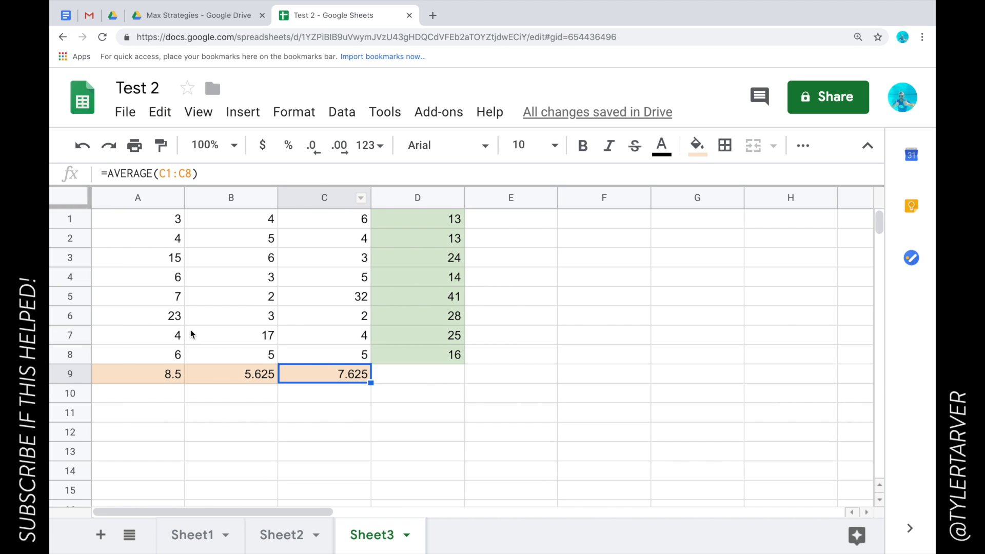
{"action": "left_click", "coordinate": [211, 313]}
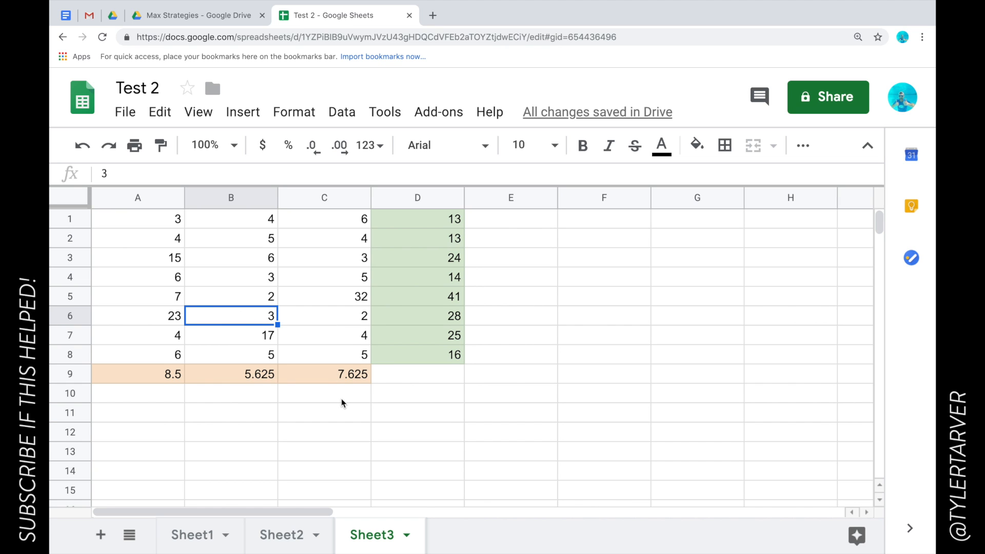
- Add up the row totals in D9 using the suggested SUM formula over D1:D8
{"action": "left_click", "coordinate": [425, 382]}
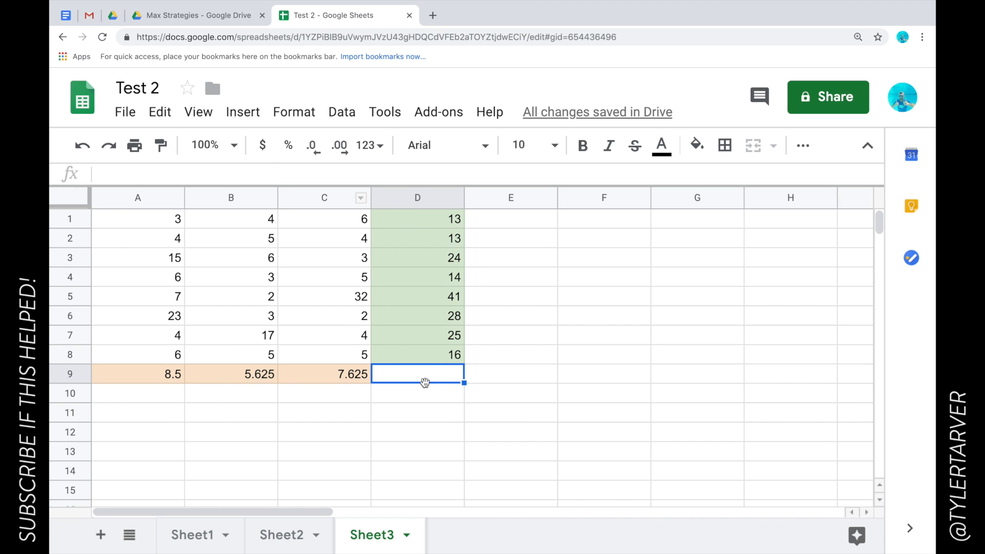
{"action": "left_click", "coordinate": [124, 177]}
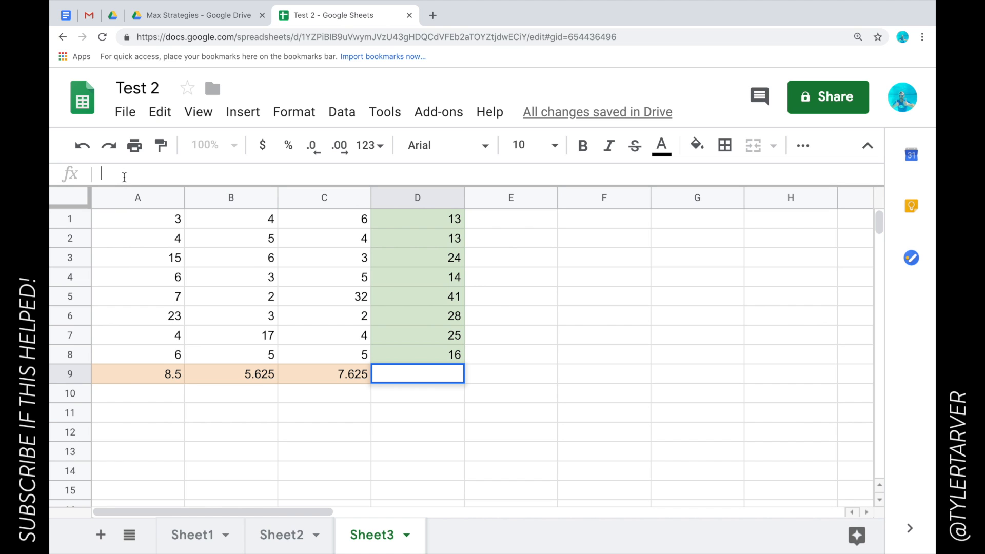
{"action": "type", "text": "+"}
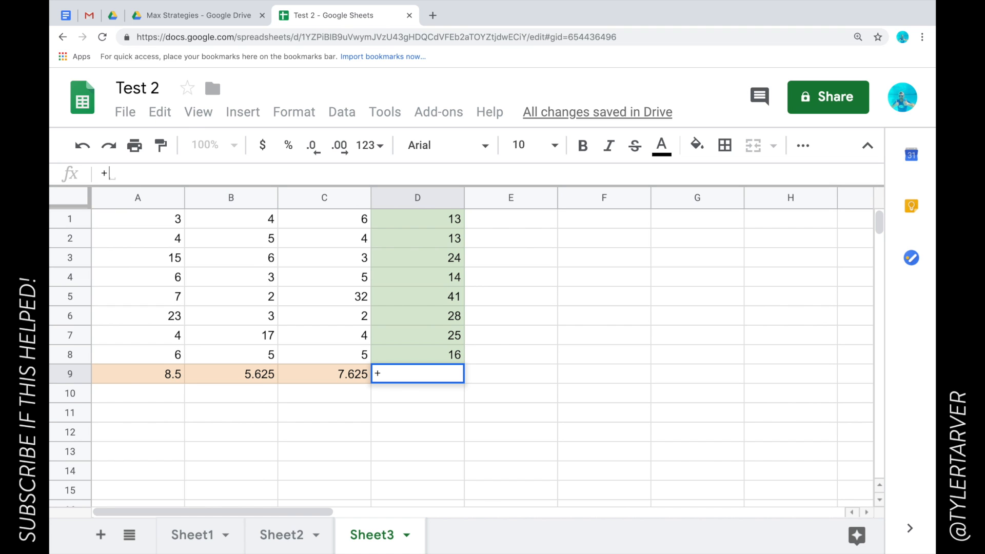
{"action": "key", "text": "BackSpace"}
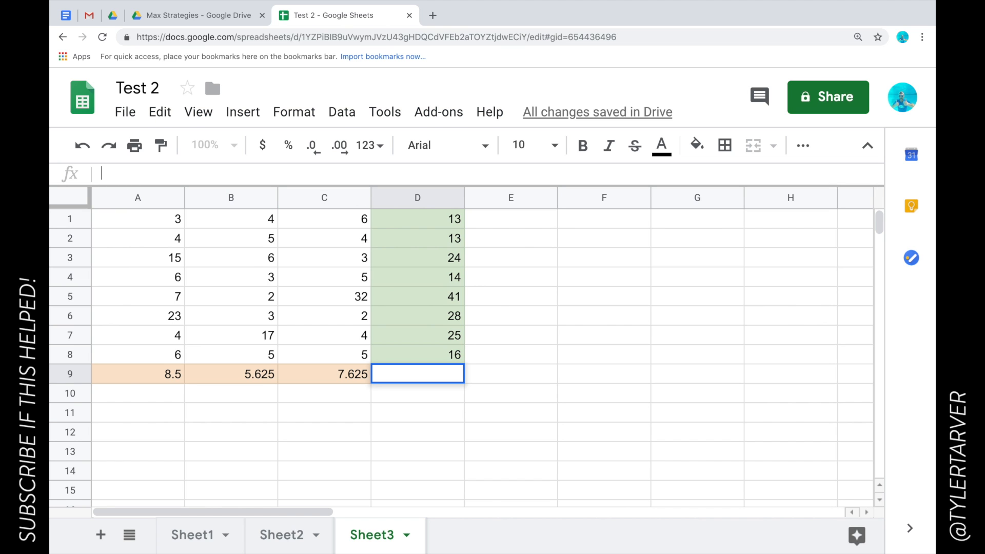
{"action": "type", "text": "="}
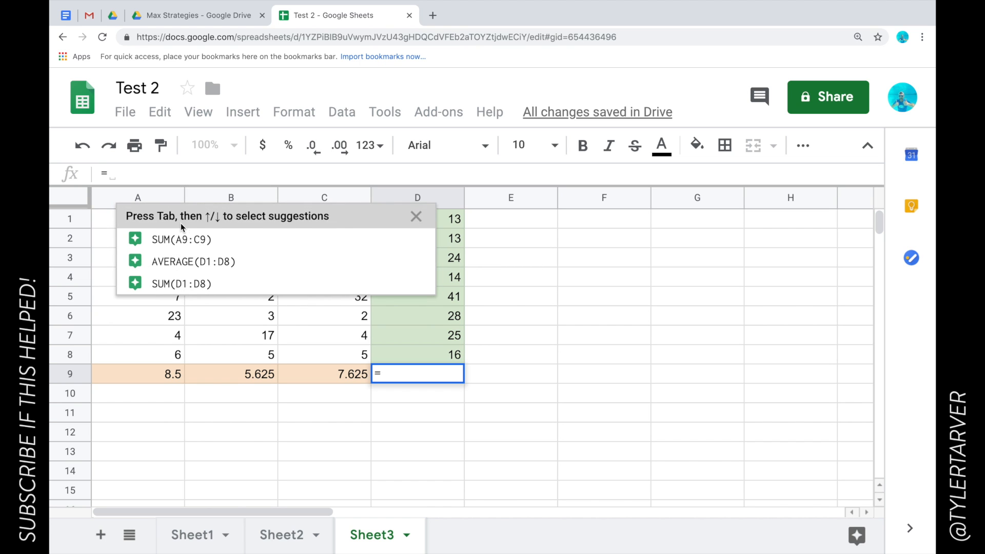
{"action": "key", "text": "Tab"}
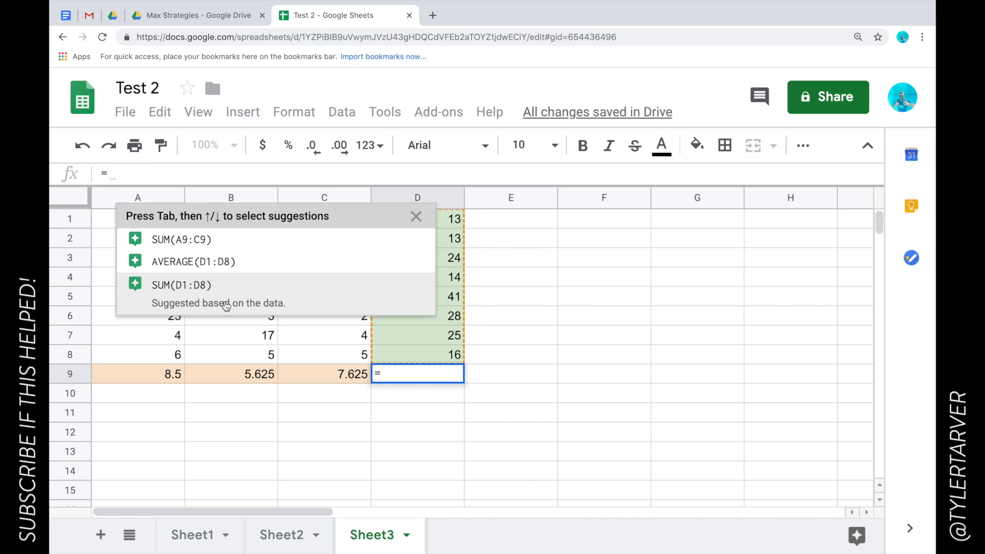
{"action": "left_click", "coordinate": [224, 304]}
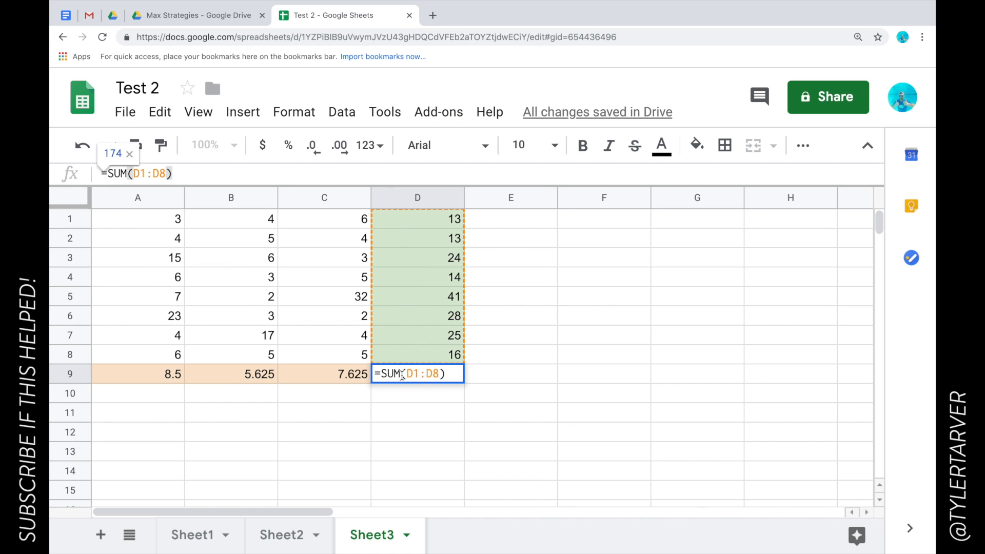
{"action": "key", "text": "Return"}
{"action": "left_click", "coordinate": [456, 374]}
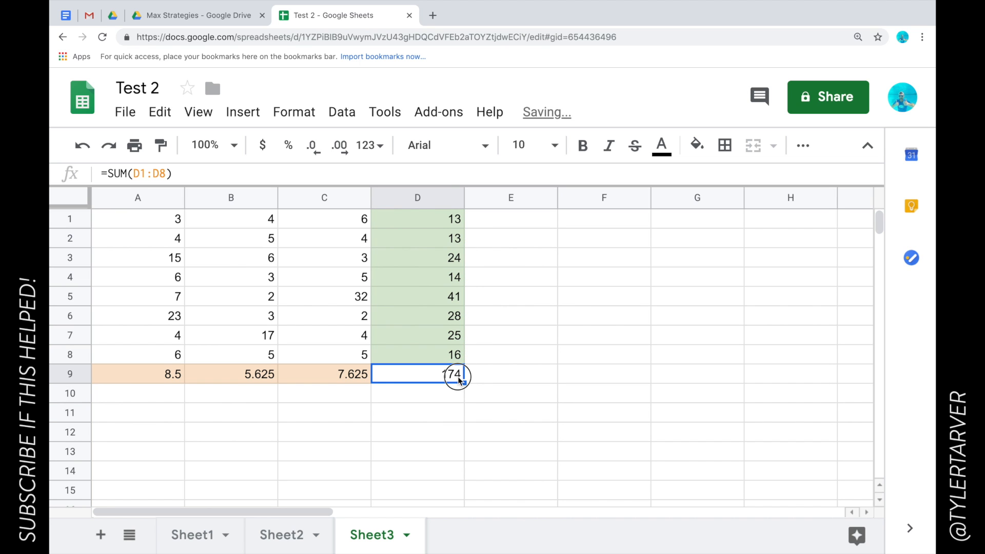
{"action": "left_click_drag", "start_coordinate": [446, 218], "coordinate": [440, 359]}
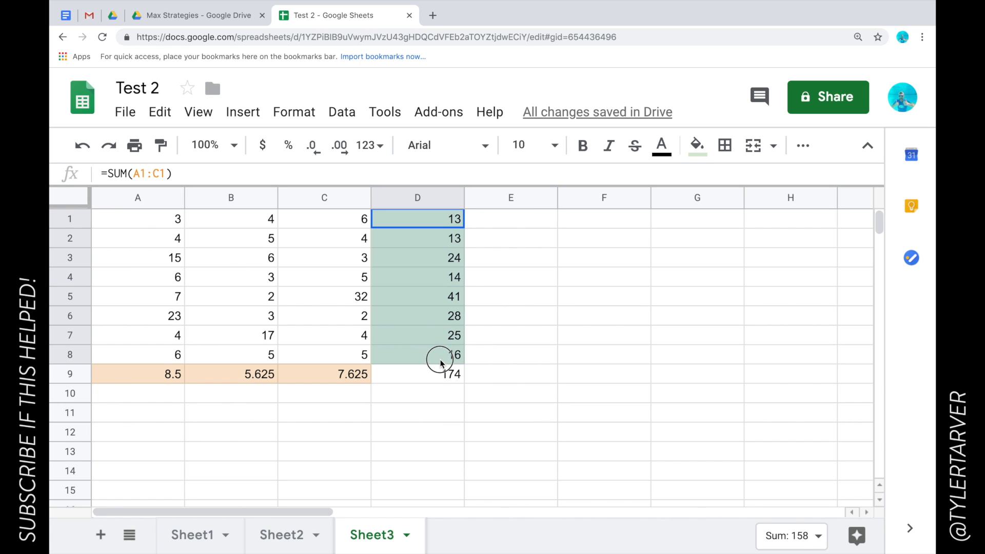
{"action": "left_click", "coordinate": [446, 374]}
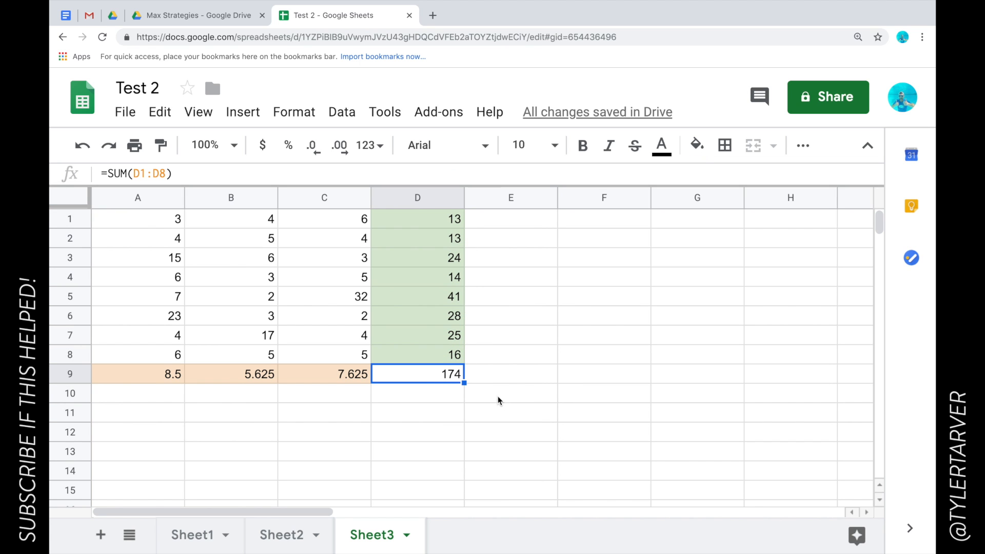